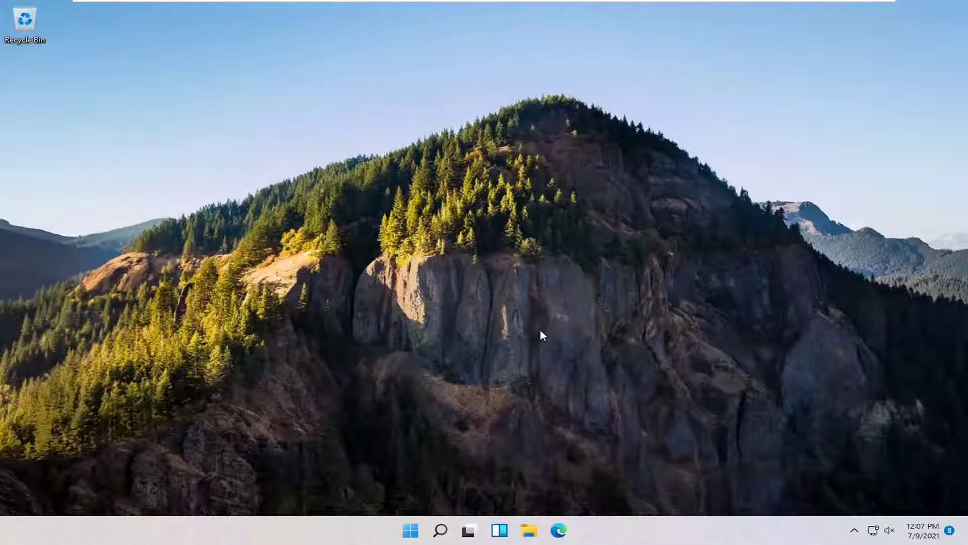
# Search Windows for 'windows features' and open 'Turn Windows features on or off'
pyautogui.click(440, 535)
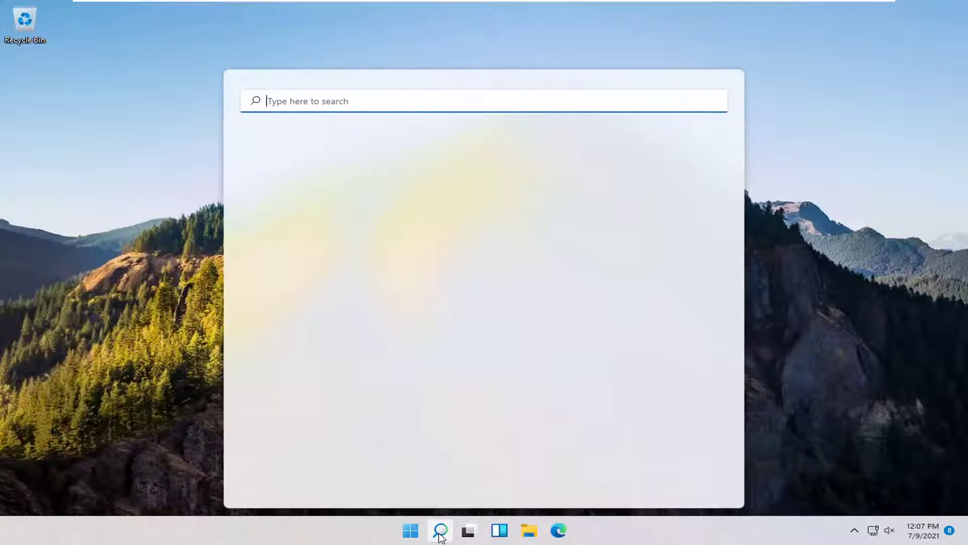
pyautogui.write('w')
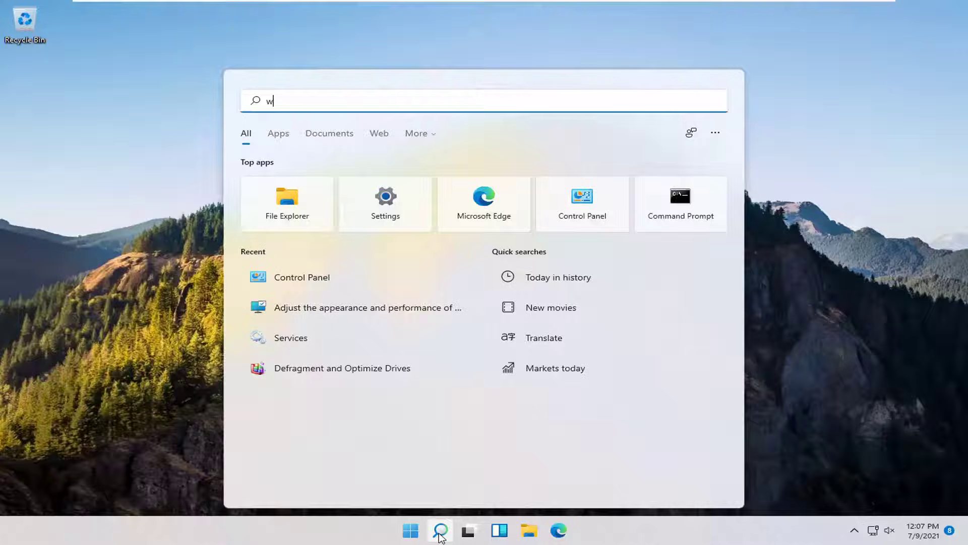
pyautogui.write('indows featur')
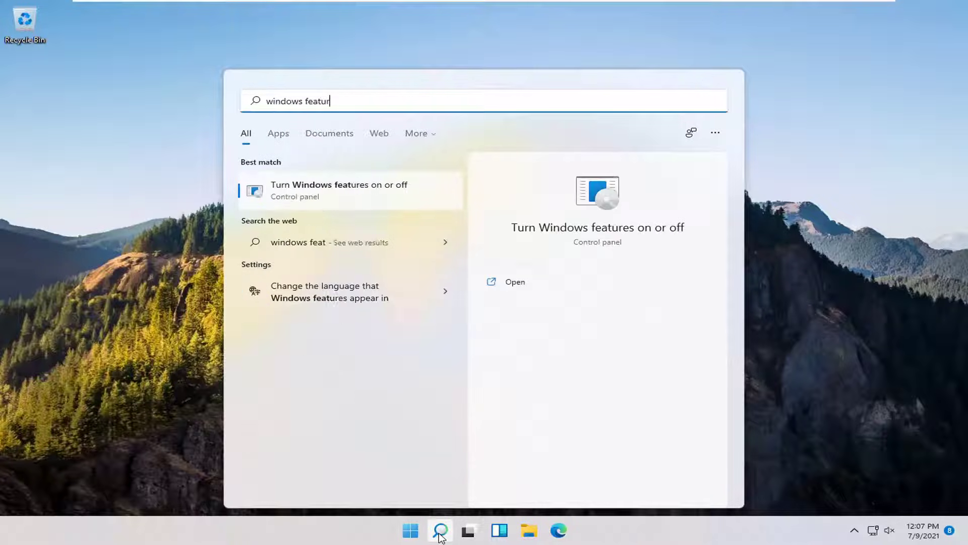
pyautogui.write('es')
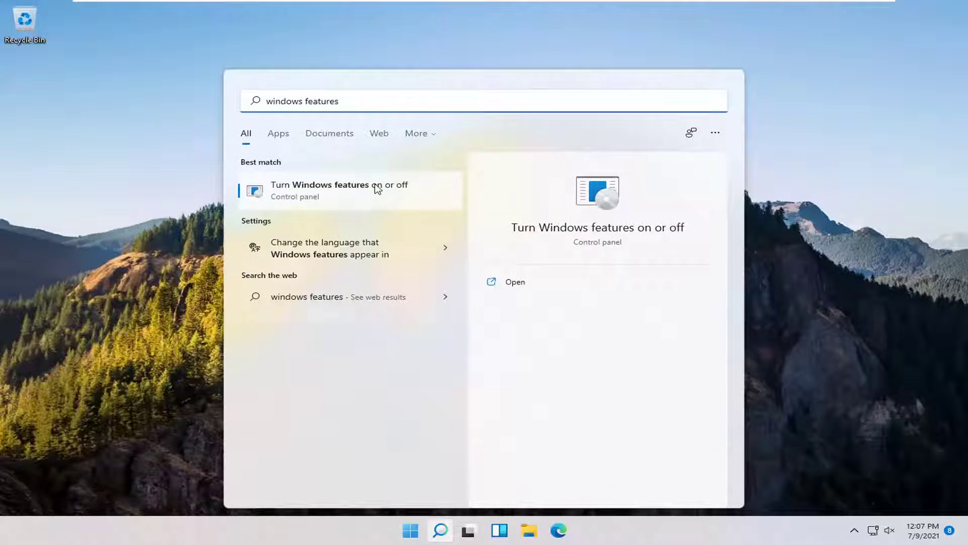
pyautogui.click(367, 191)
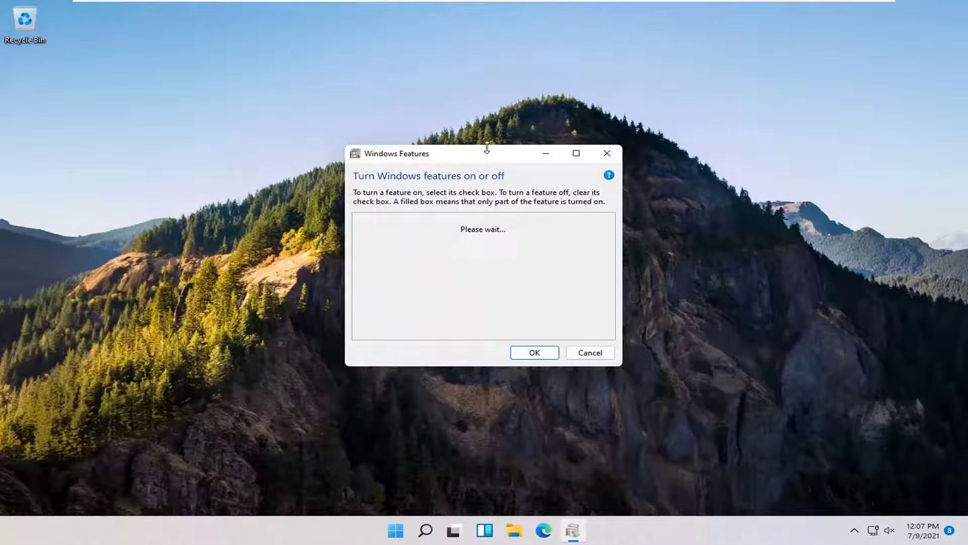
# Expand SMB 1.0/CIFS File Sharing Support and tick SMB 1.0/CIFS Client
pyautogui.moveTo(488, 151); pyautogui.dragTo(494, 145)
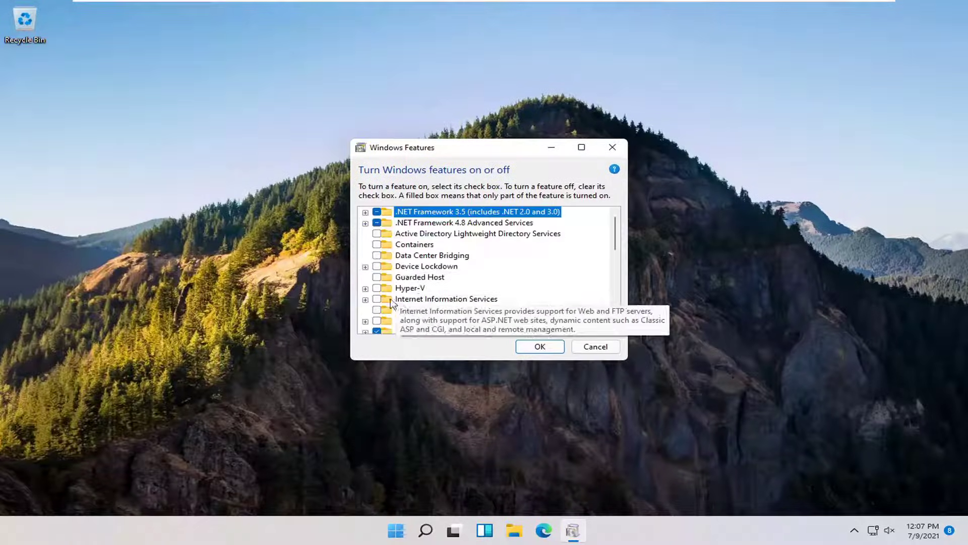
pyautogui.scroll(-2, 471, 282)
pyautogui.scroll(-1, 444, 318)
pyautogui.scroll(-3, 444, 313)
pyautogui.scroll(-1, 383, 280)
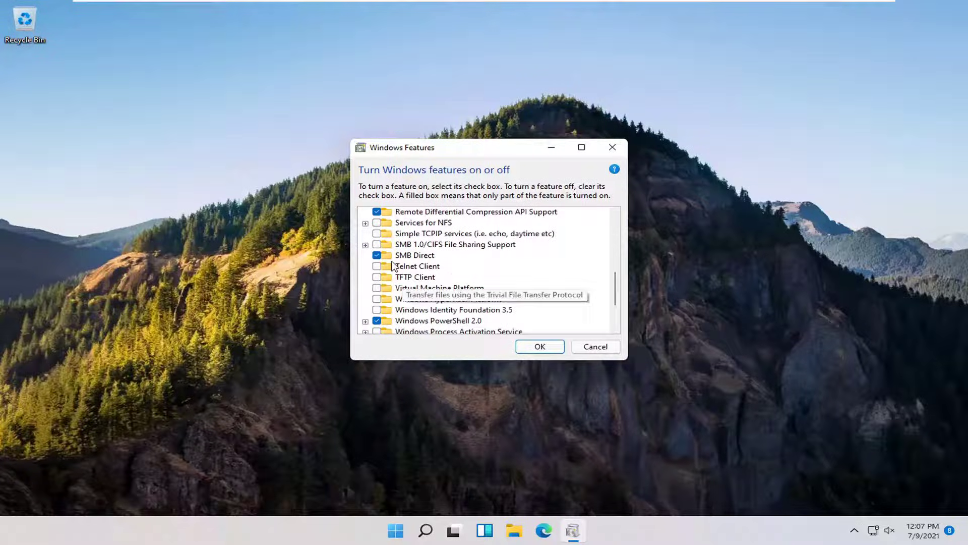
pyautogui.click(365, 246)
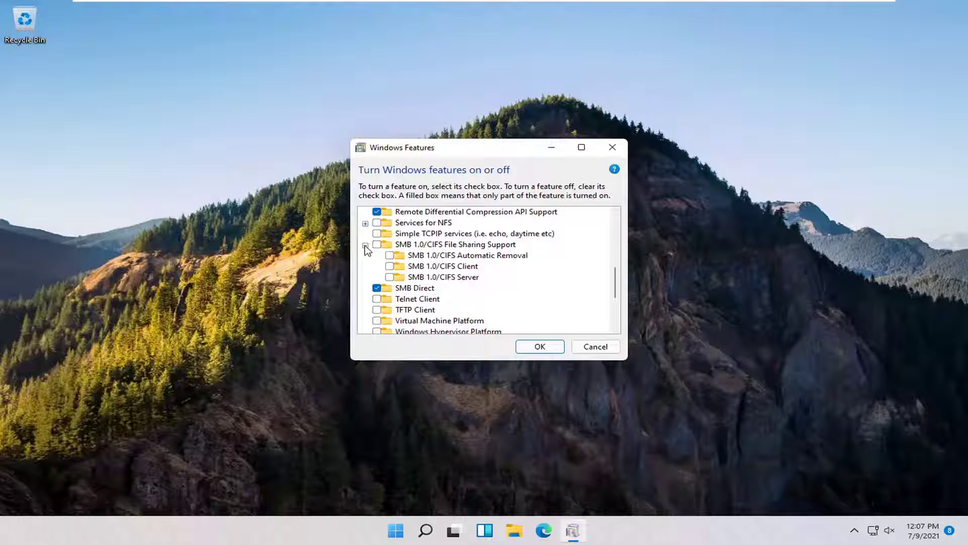
pyautogui.moveTo(437, 272)
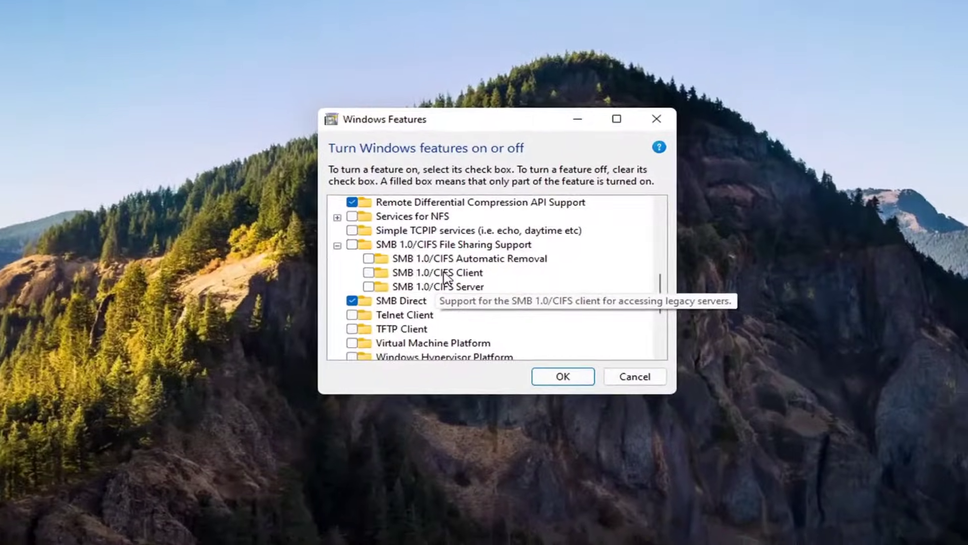
pyautogui.click(368, 272)
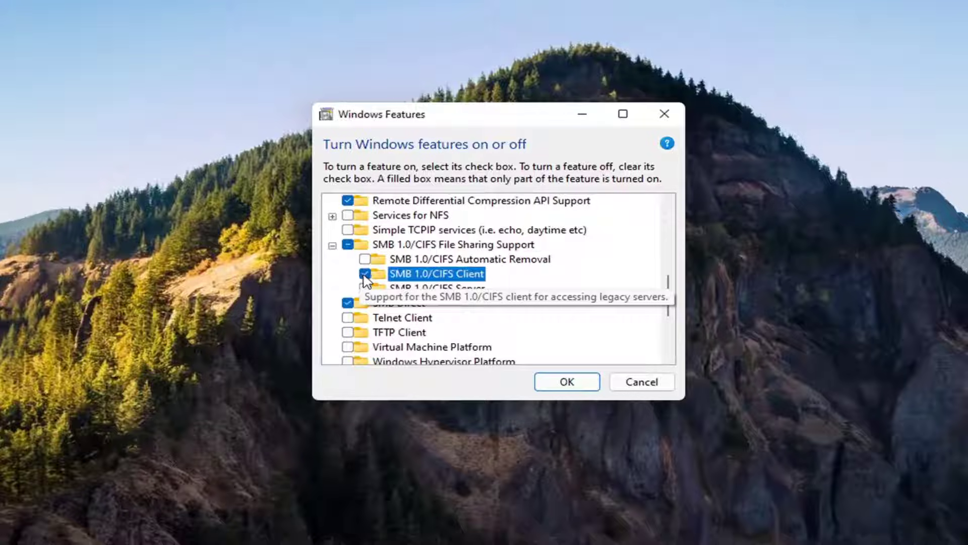
pyautogui.click(576, 385)
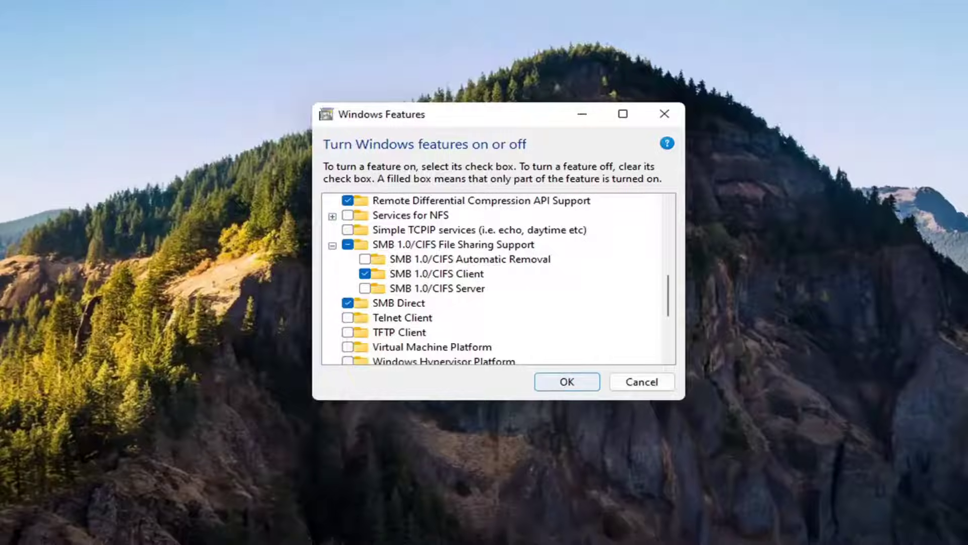
# Install the SMB 1.0/CIFS Client feature, then open Control Panel via a 'control panel' search
pyautogui.click(567, 382)
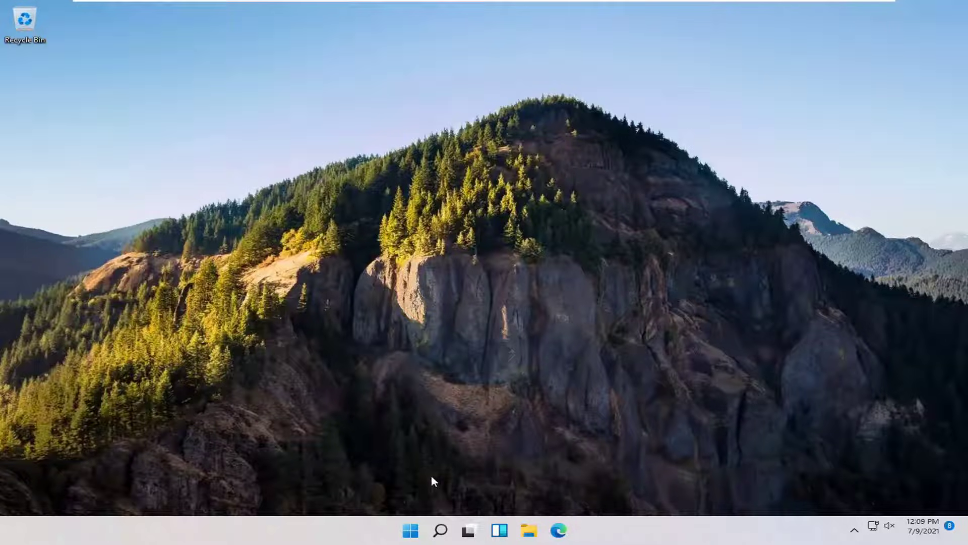
pyautogui.click(439, 530)
pyautogui.write('co')
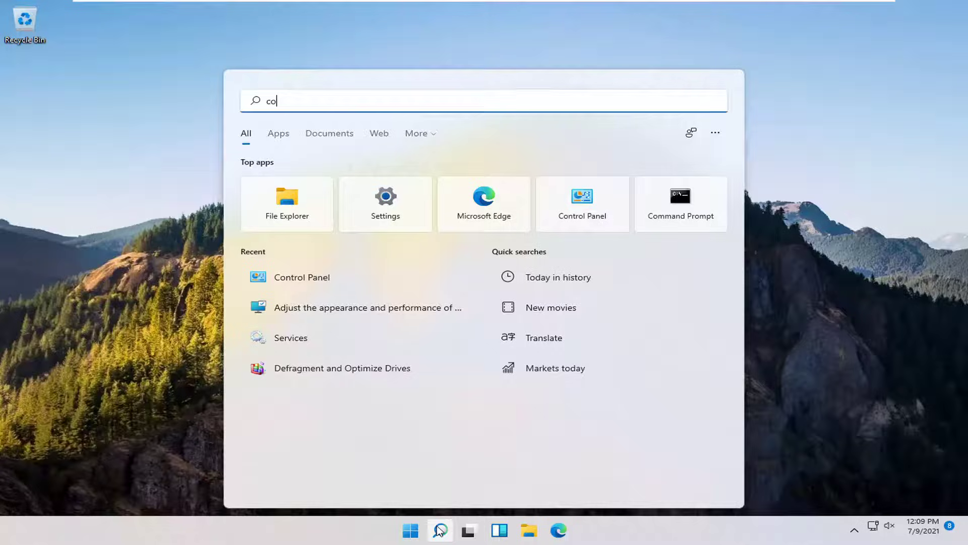
pyautogui.write('ntrol panel')
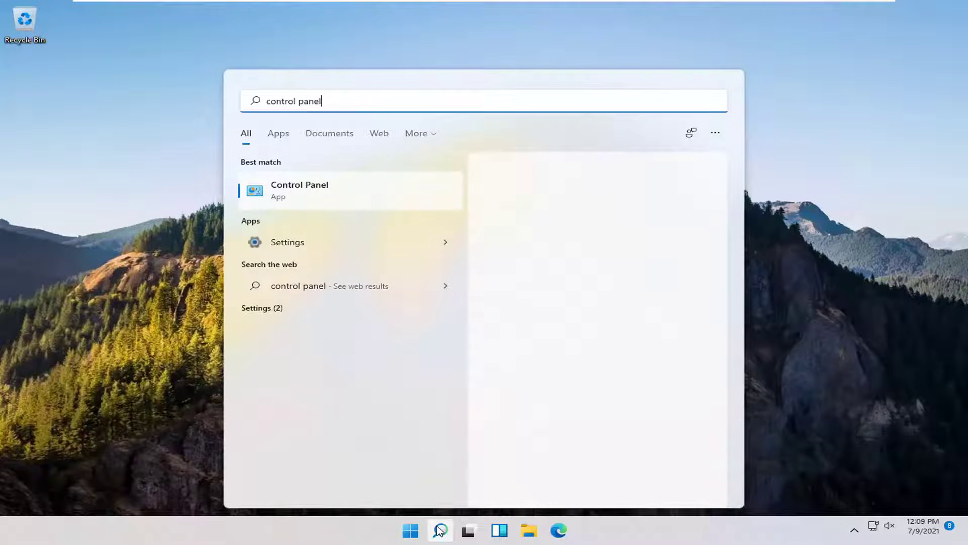
pyautogui.click(316, 201)
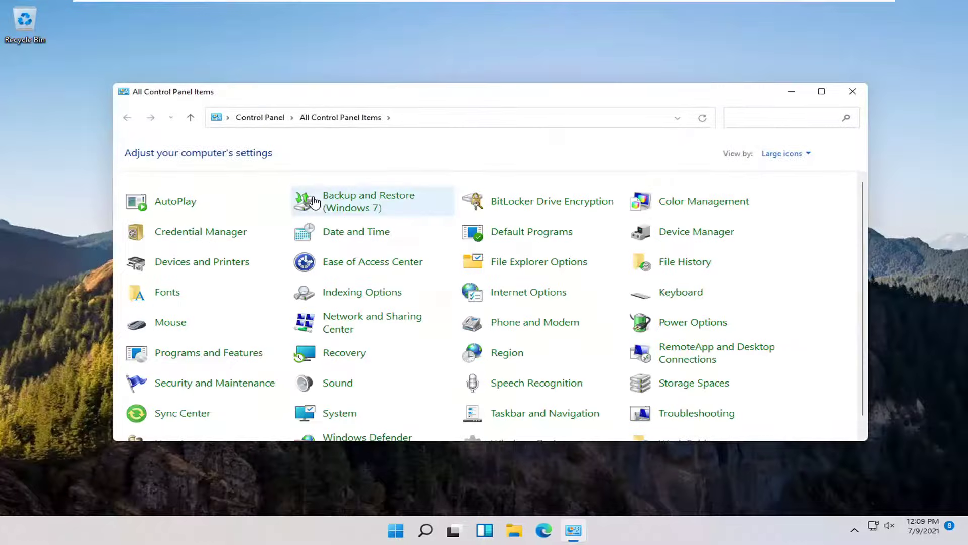
# Switch Control Panel to Category view and go to Network and Sharing Center's advanced sharing settings
pyautogui.click(784, 153)
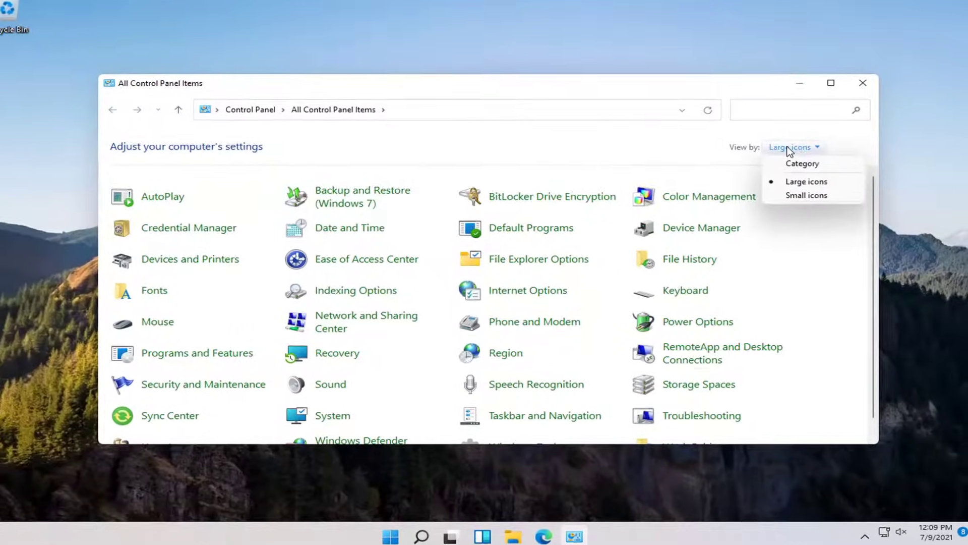
pyautogui.click(802, 163)
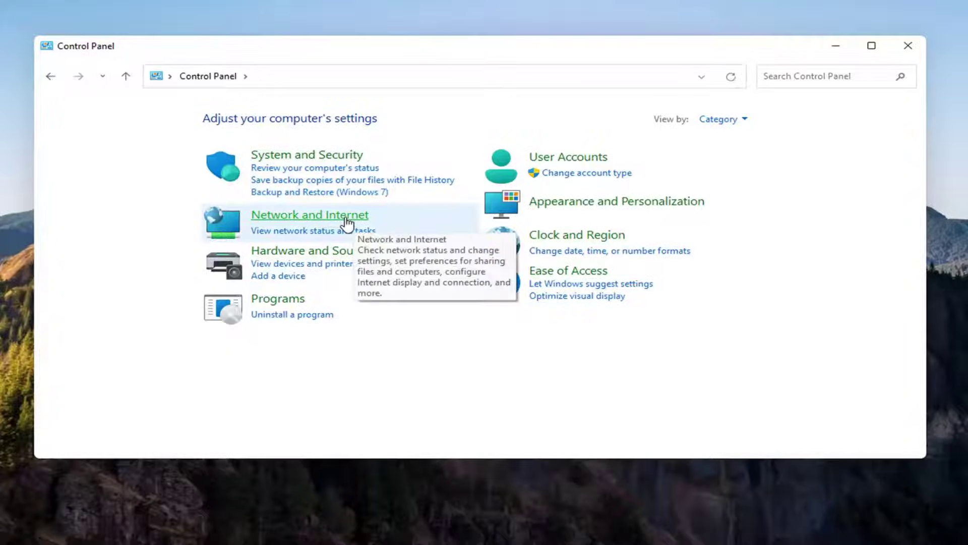
pyautogui.click(335, 221)
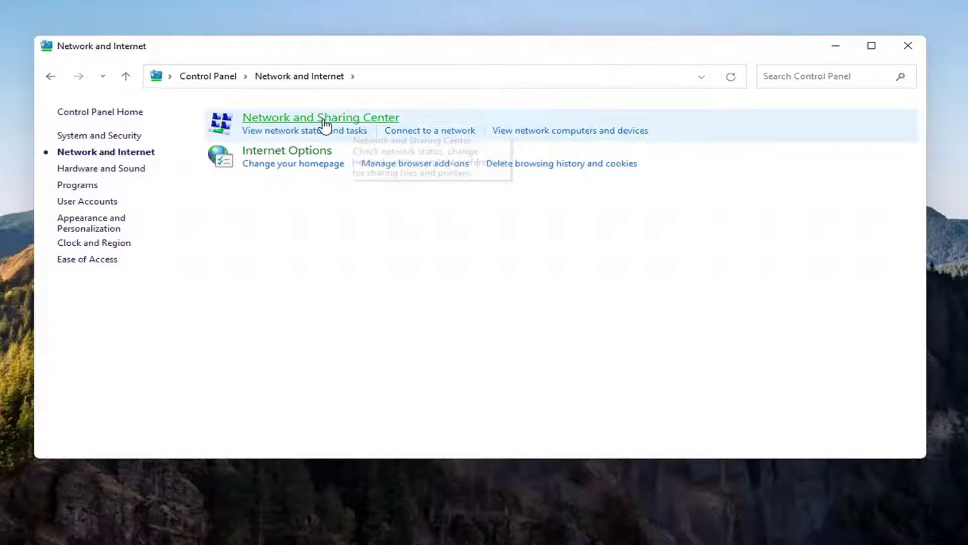
pyautogui.click(355, 117)
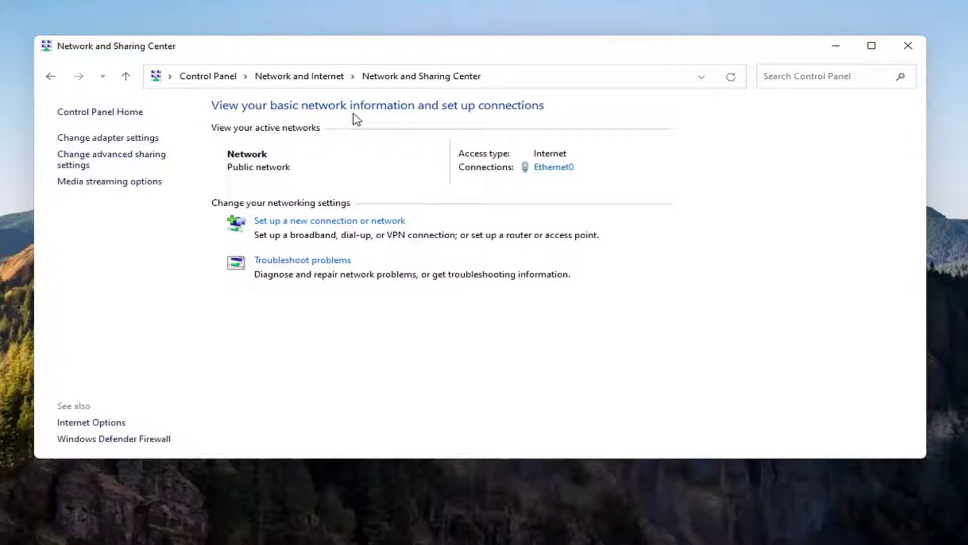
pyautogui.click(81, 167)
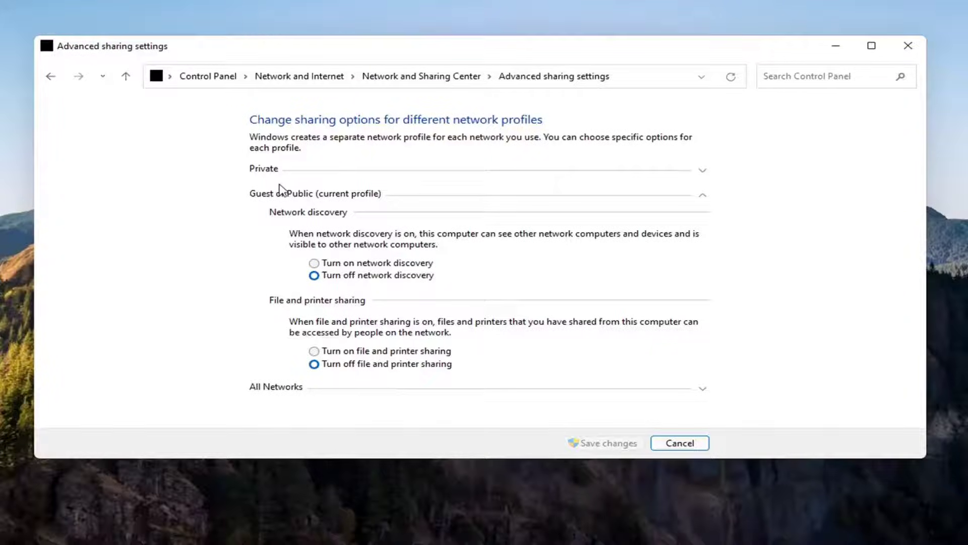
# Turn on file and printer sharing for the Private profile and reopen the settings to verify
pyautogui.click(286, 170)
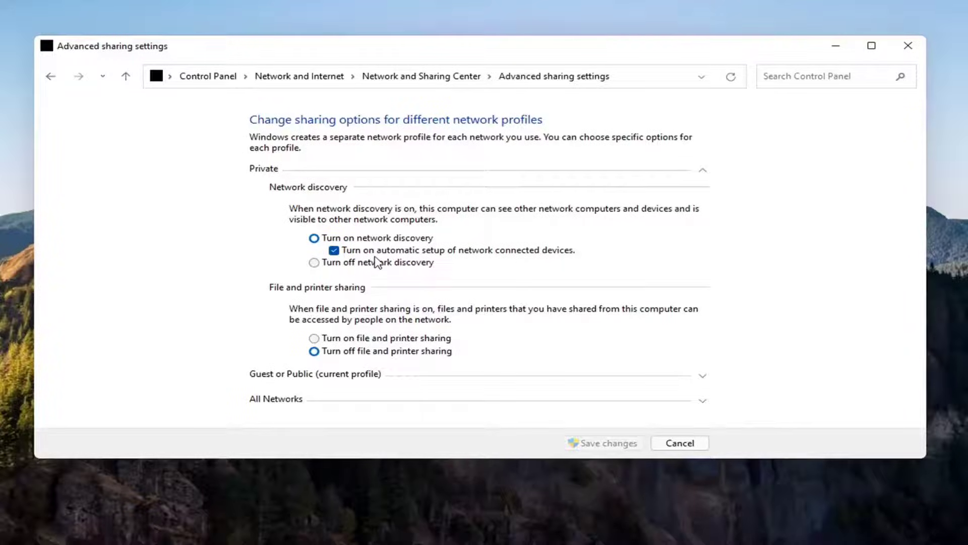
pyautogui.click(313, 337)
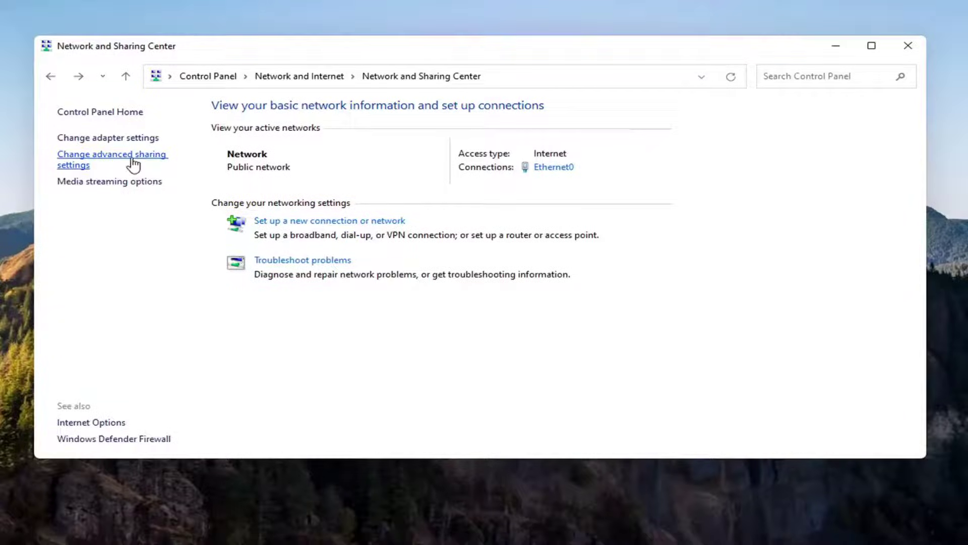
pyautogui.click(133, 164)
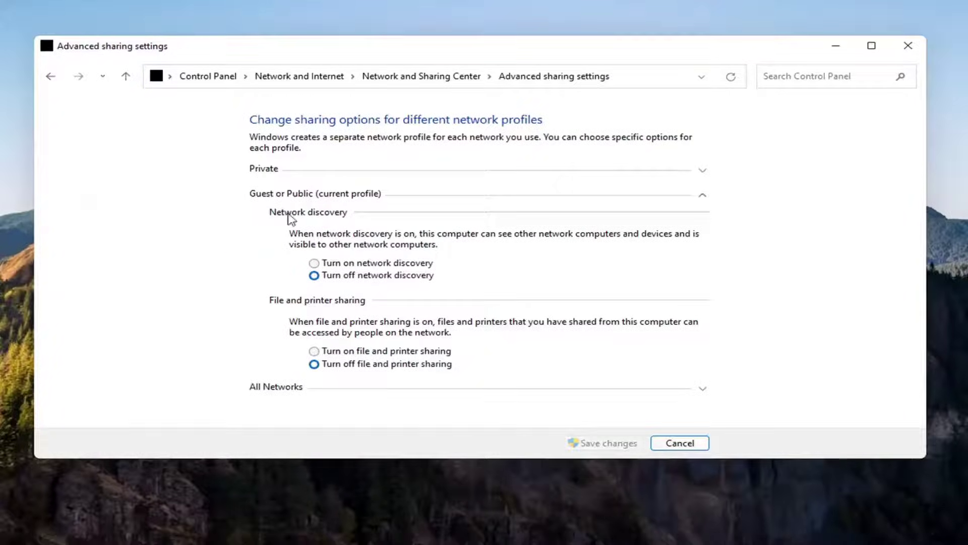
pyautogui.click(286, 195)
pyautogui.click(283, 172)
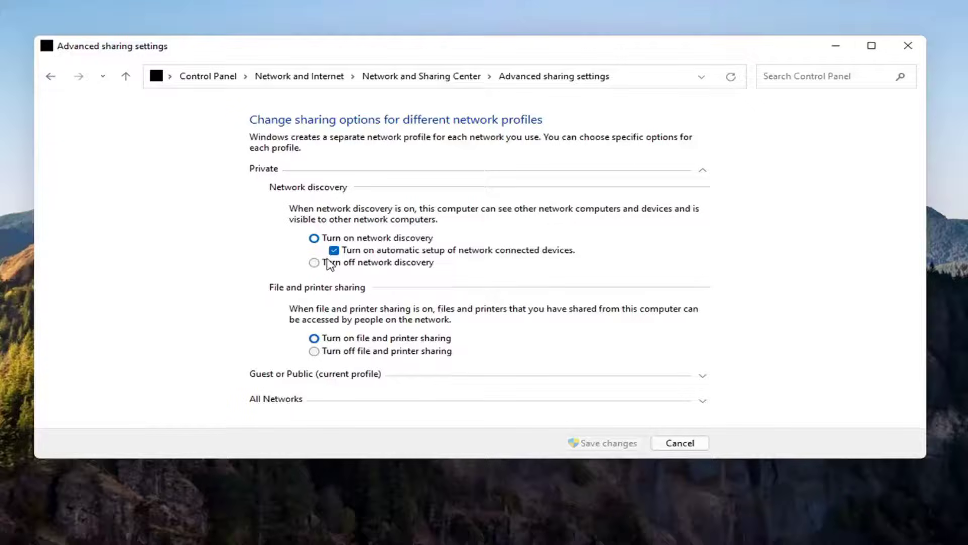
pyautogui.click(443, 171)
# Close the sharing settings and launch Services from a Windows search for 'services'
pyautogui.click(908, 46)
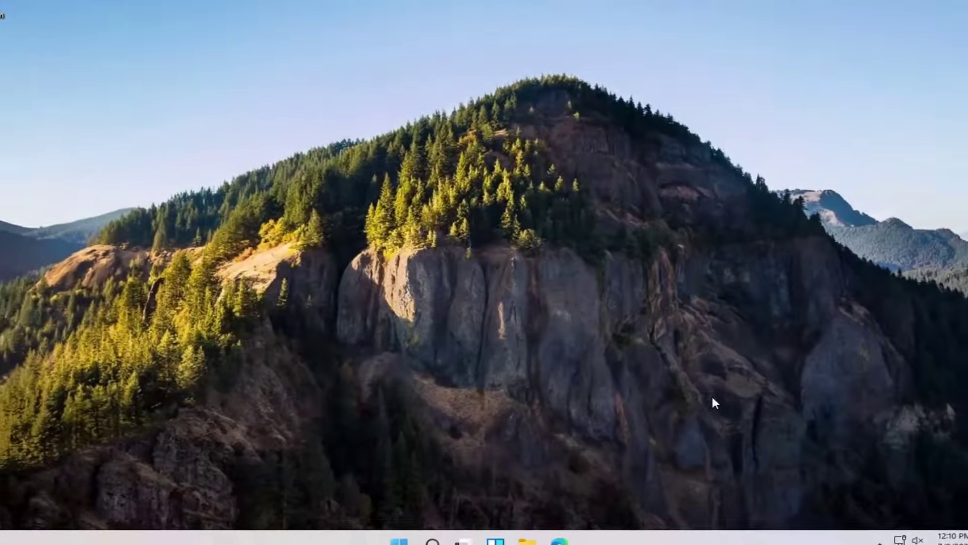
pyautogui.click(440, 531)
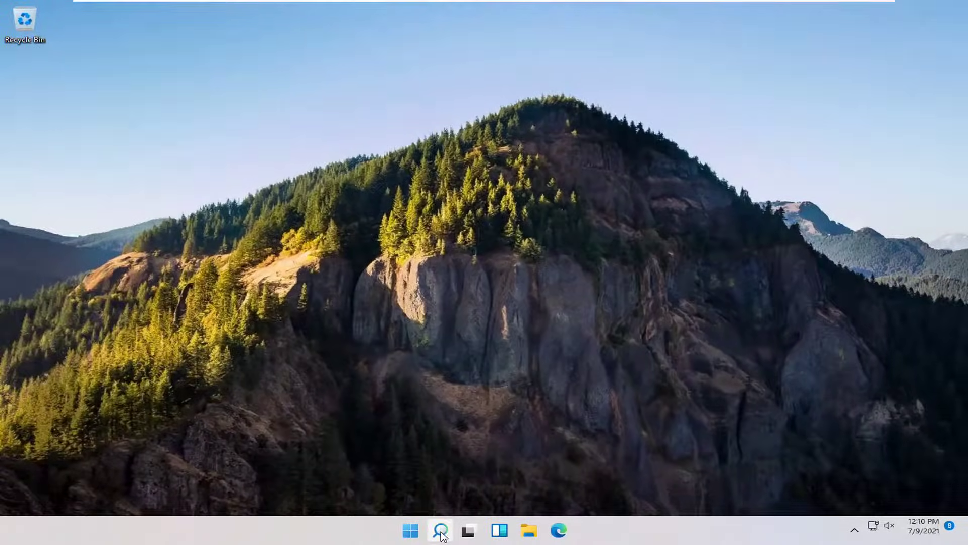
pyautogui.write('services')
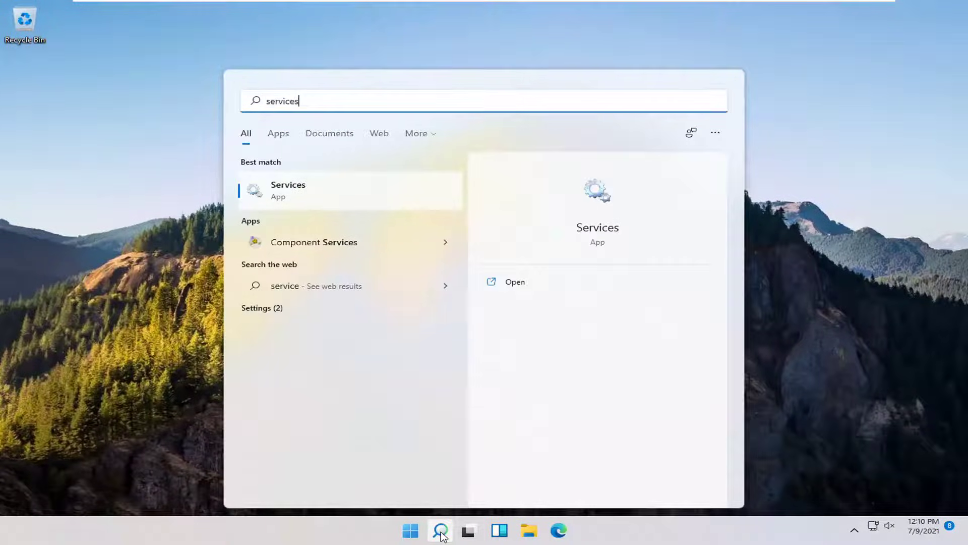
pyautogui.click(282, 191)
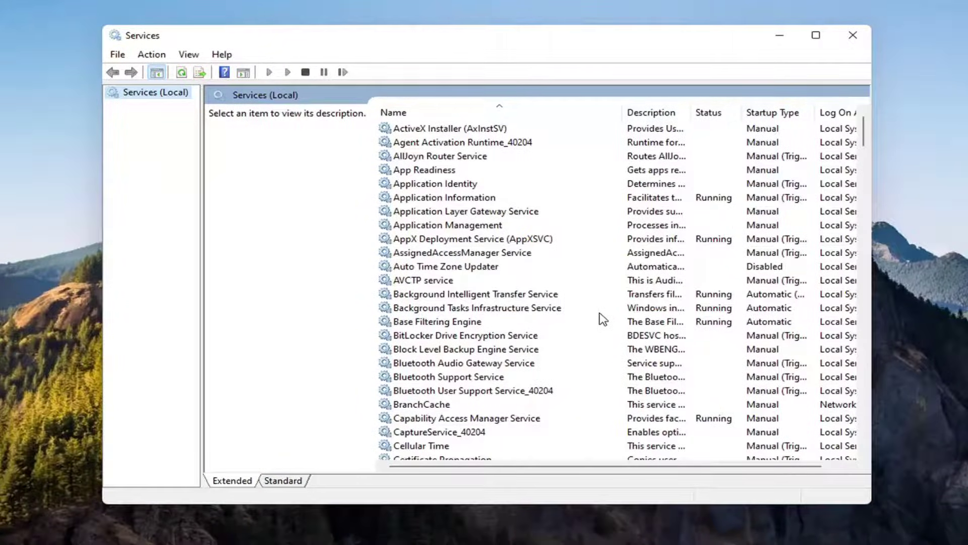
# Set Function Discovery Provider Host to Automatic startup and start it
pyautogui.scroll(-6, 585, 343)
pyautogui.scroll(-8, 570, 361)
pyautogui.scroll(-5, 562, 359)
pyautogui.scroll(-1, 484, 348)
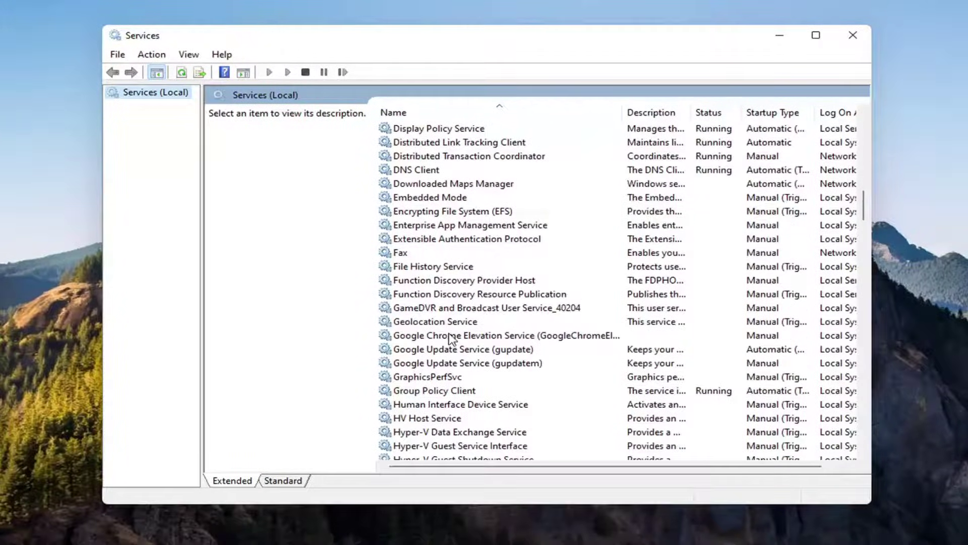
pyautogui.click(469, 280)
pyautogui.doubleClick(479, 280)
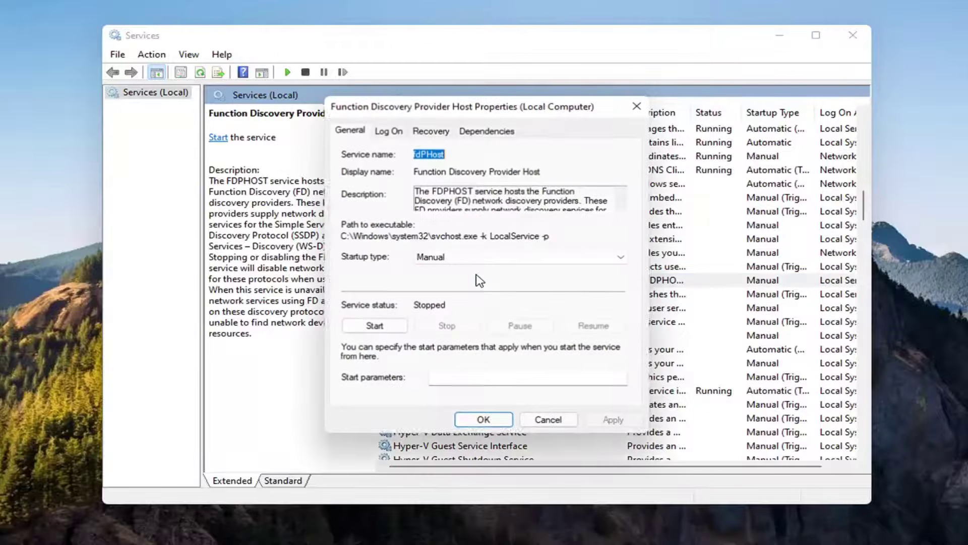
pyautogui.click(453, 258)
pyautogui.click(443, 278)
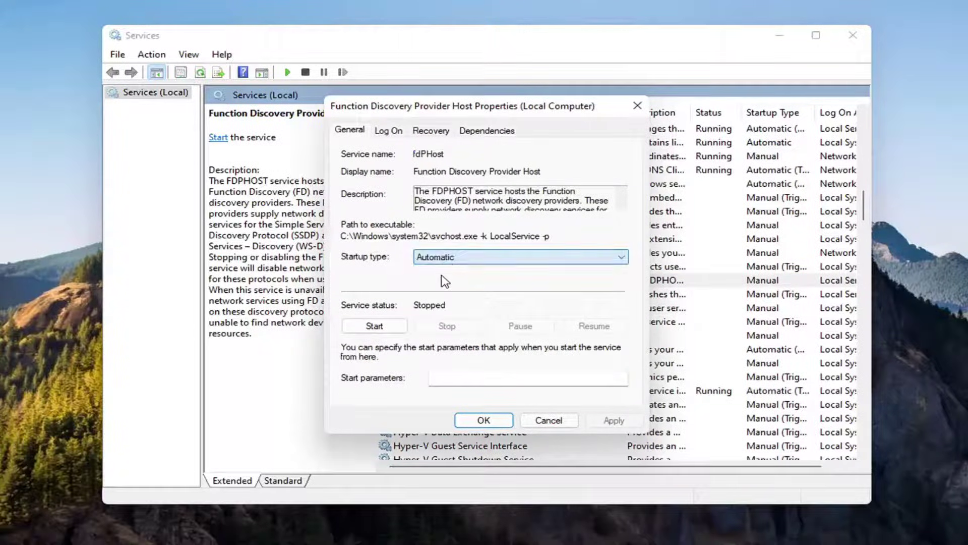
pyautogui.click(385, 326)
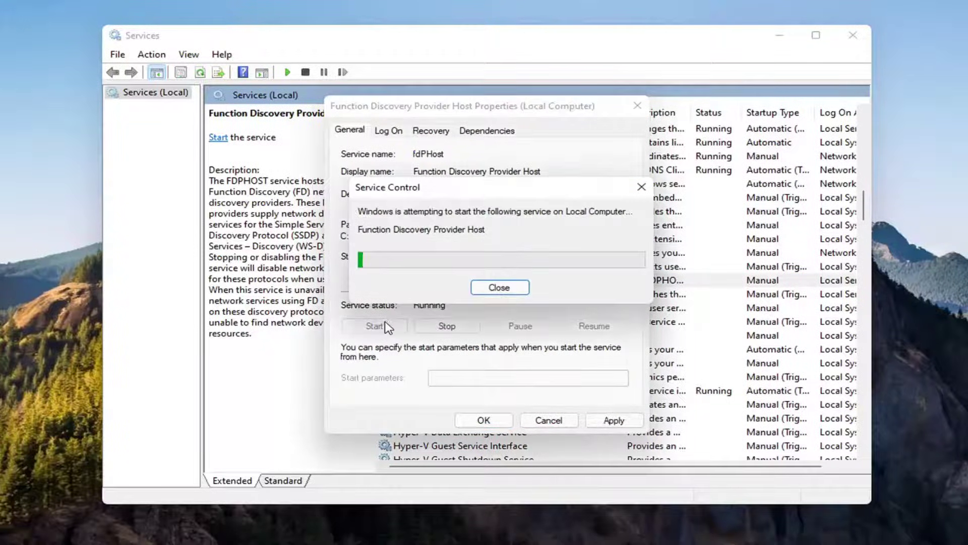
pyautogui.click(603, 425)
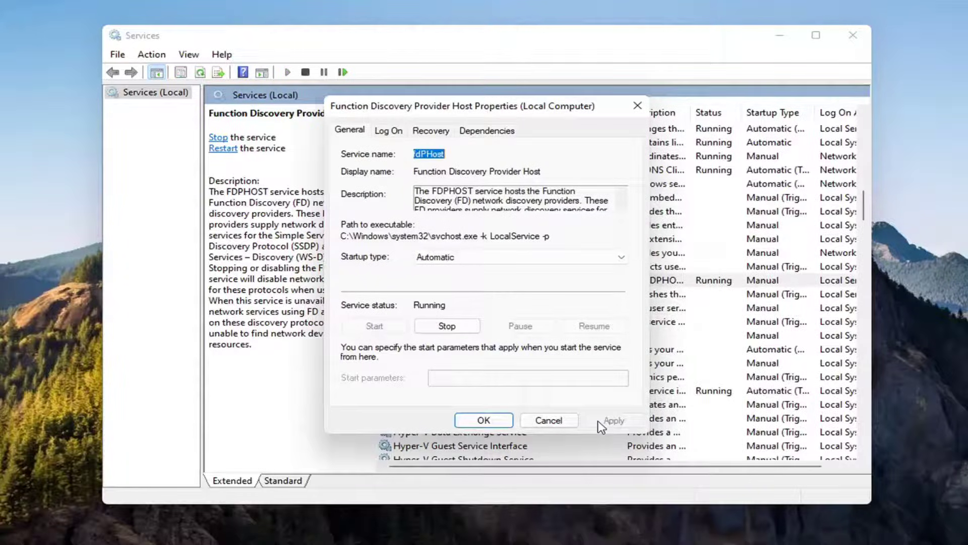
pyautogui.click(483, 420)
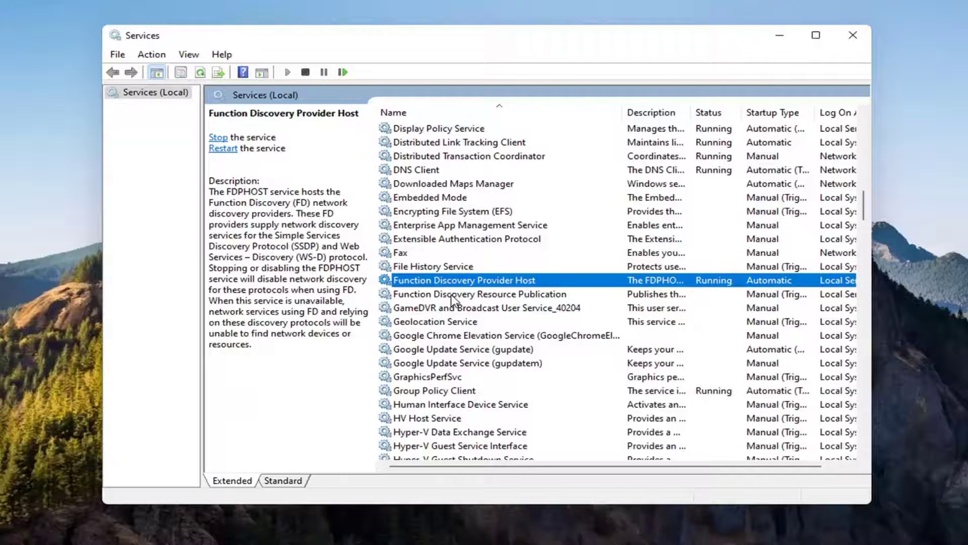
# Set Function Discovery Resource Publication to Automatic startup and start it
pyautogui.click(453, 297)
pyautogui.doubleClick(452, 296)
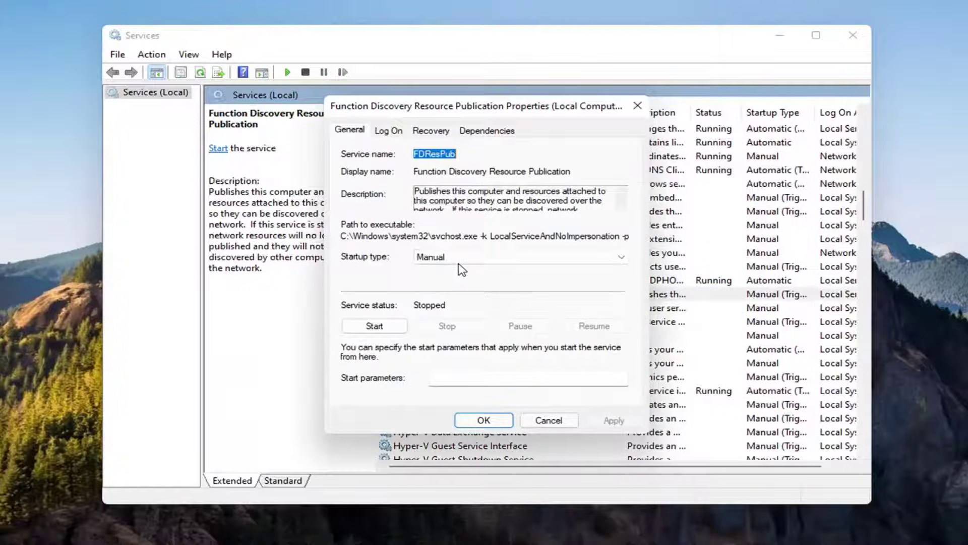
pyautogui.click(460, 258)
pyautogui.click(461, 280)
pyautogui.click(373, 325)
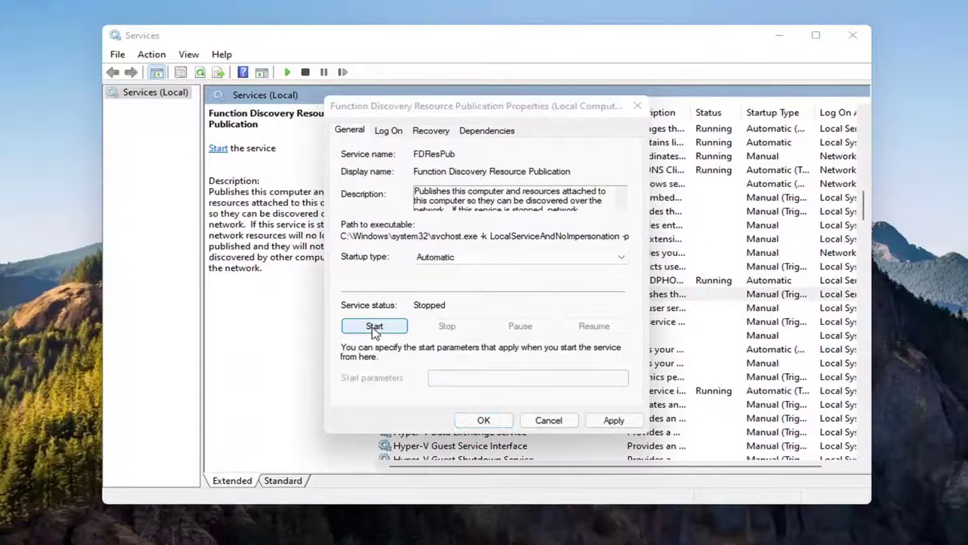
pyautogui.click(614, 420)
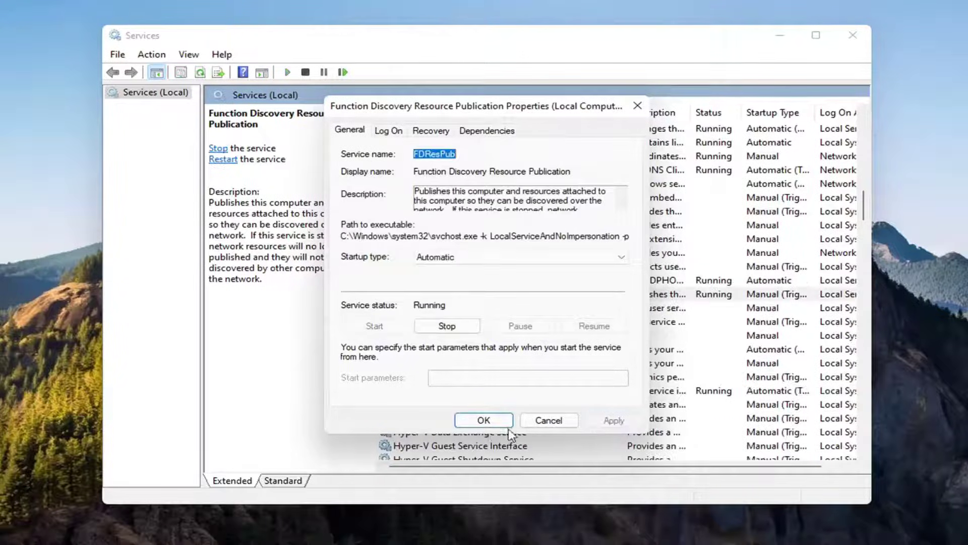
pyautogui.click(484, 420)
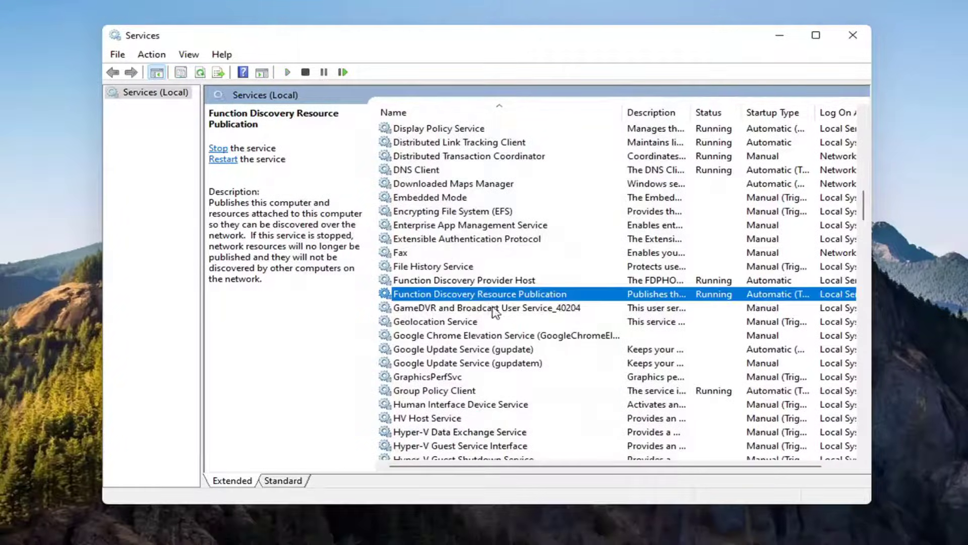
# Set the SSDP Discovery service's startup type to Automatic
pyautogui.scroll(-6, 510, 339)
pyautogui.scroll(-8, 511, 339)
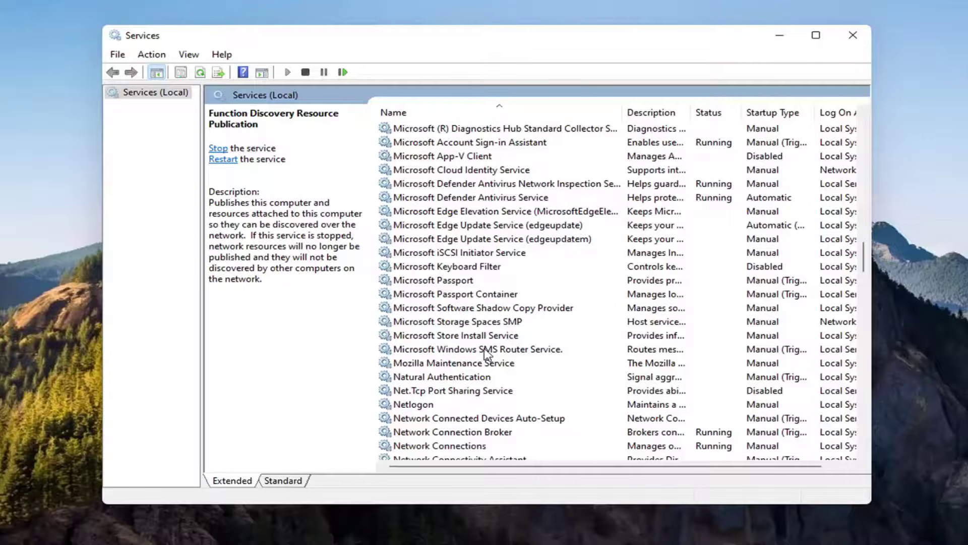
pyautogui.scroll(-2, 487, 353)
pyautogui.scroll(-7, 486, 353)
pyautogui.scroll(-4, 519, 343)
pyautogui.scroll(-5, 553, 337)
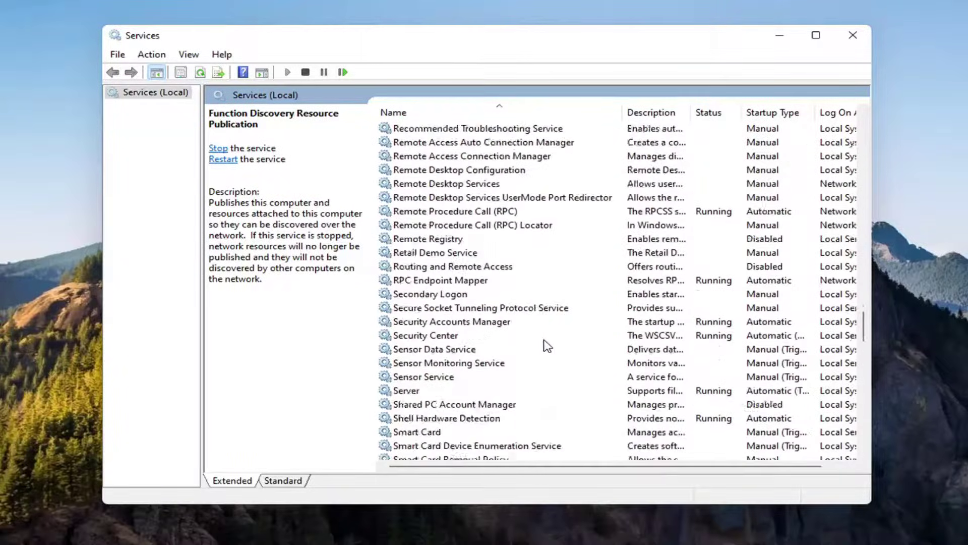
pyautogui.scroll(-1, 504, 323)
pyautogui.scroll(-2, 438, 333)
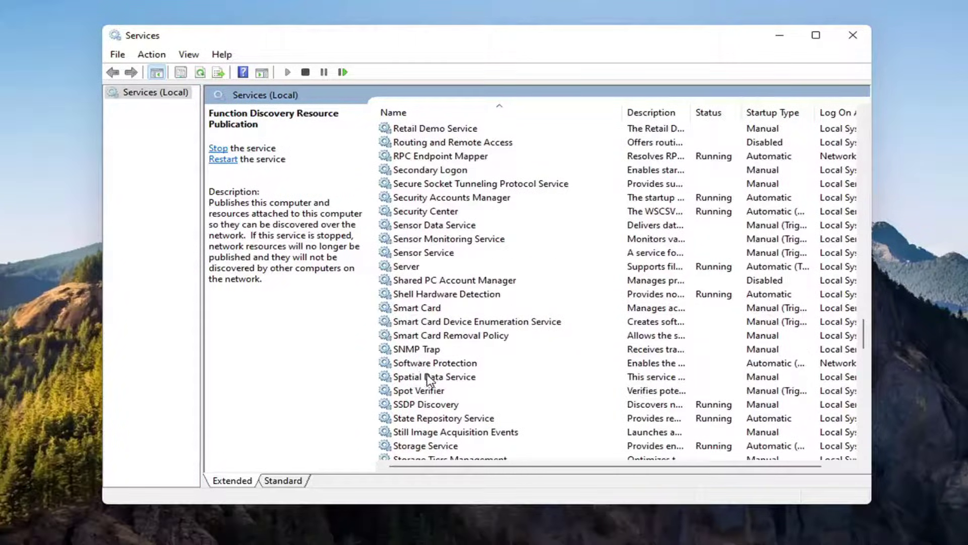
pyautogui.click(422, 406)
pyautogui.scroll(-2, 422, 410)
pyautogui.doubleClick(418, 322)
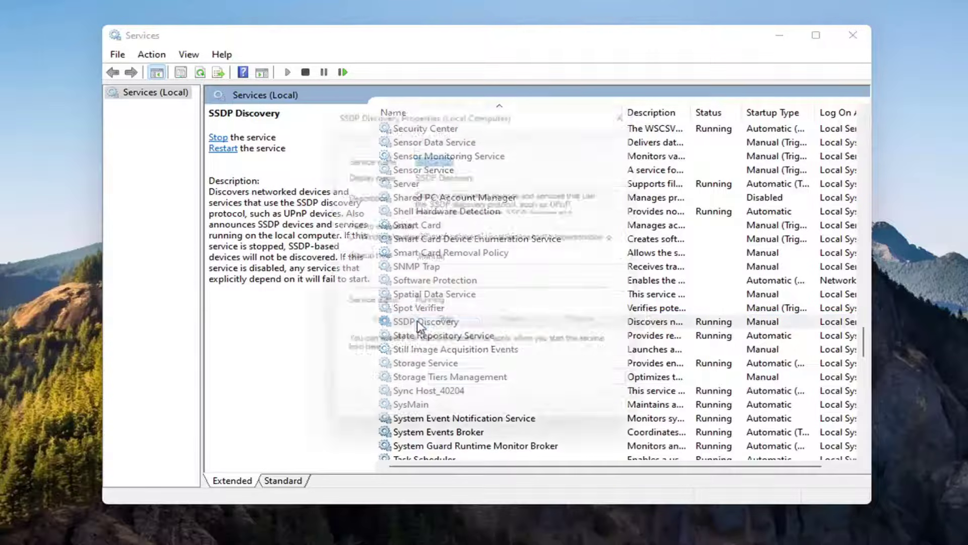
pyautogui.click(425, 258)
pyautogui.click(429, 279)
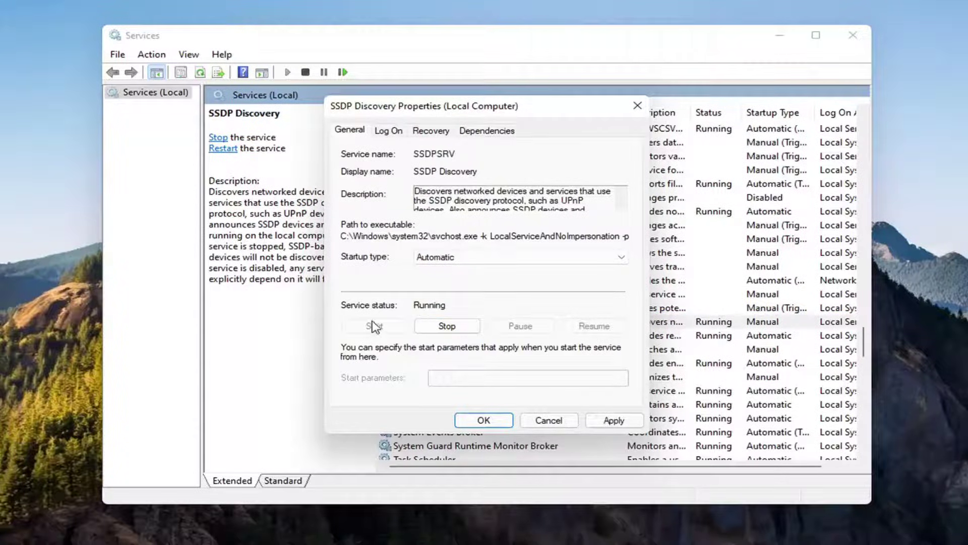
pyautogui.click(613, 420)
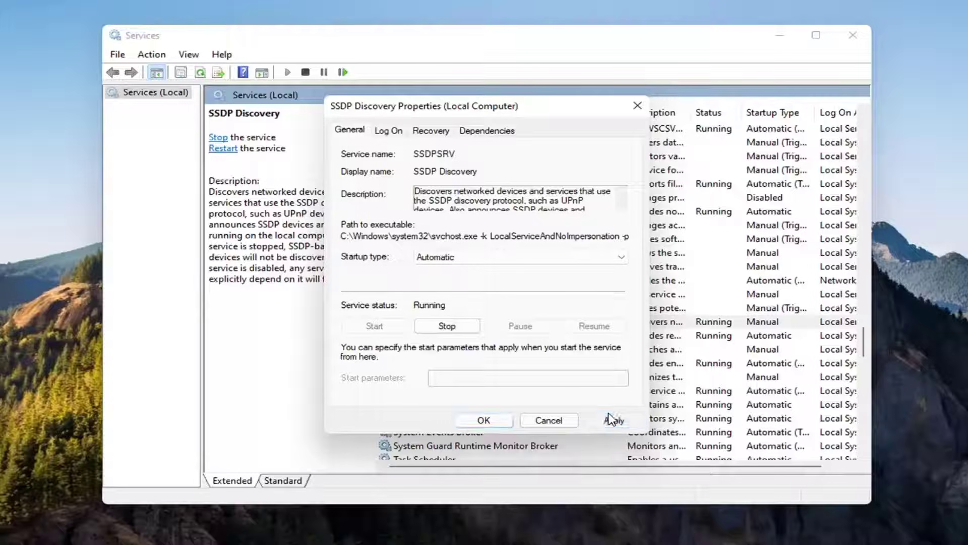
pyautogui.click(484, 420)
# Set UPnP Device Host to Automatic startup and start the service
pyautogui.scroll(-2, 498, 340)
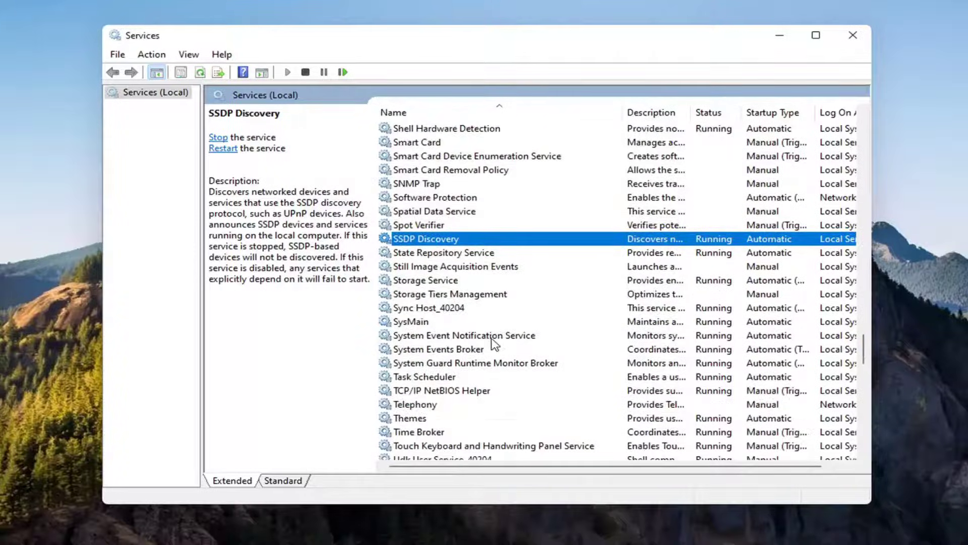
pyautogui.scroll(-3, 496, 343)
pyautogui.scroll(-1, 496, 344)
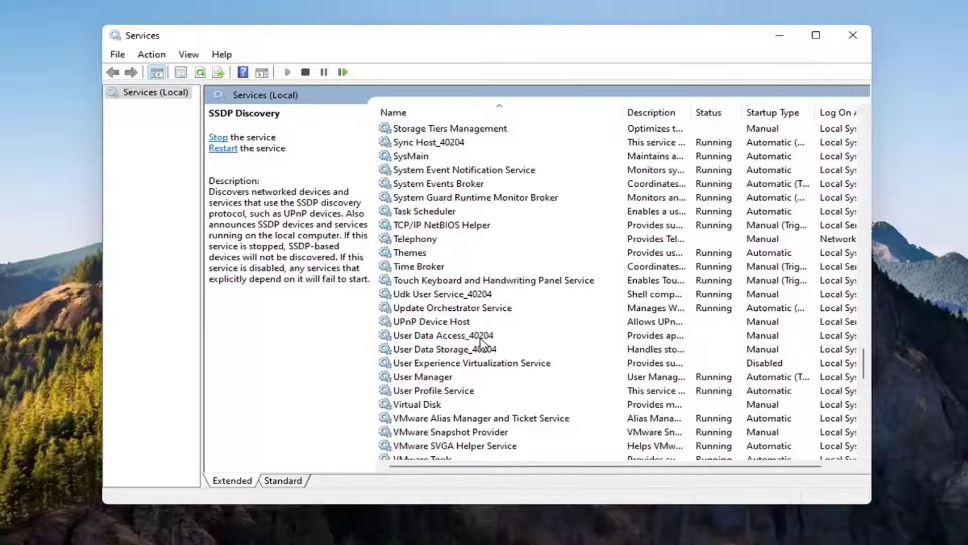
pyautogui.click(427, 323)
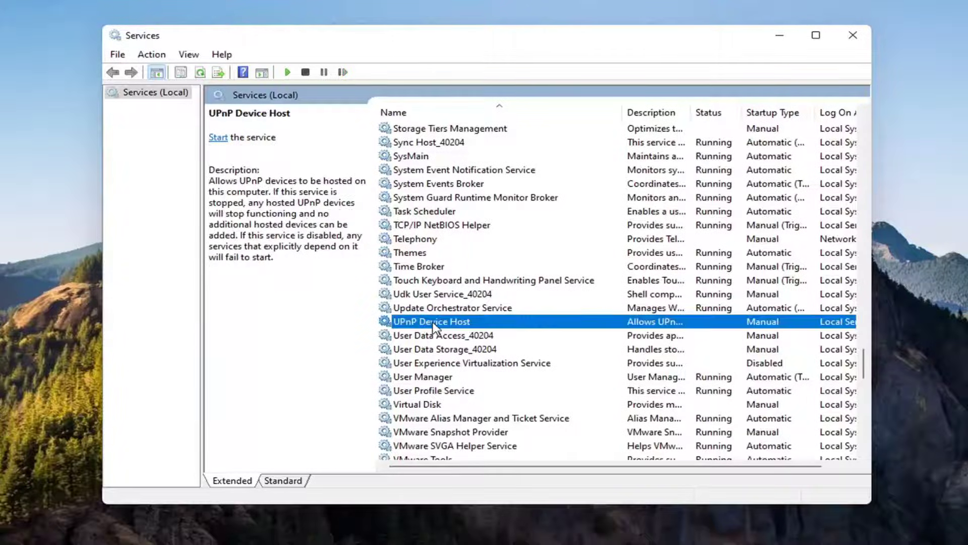
pyautogui.doubleClick(433, 325)
pyautogui.click(441, 257)
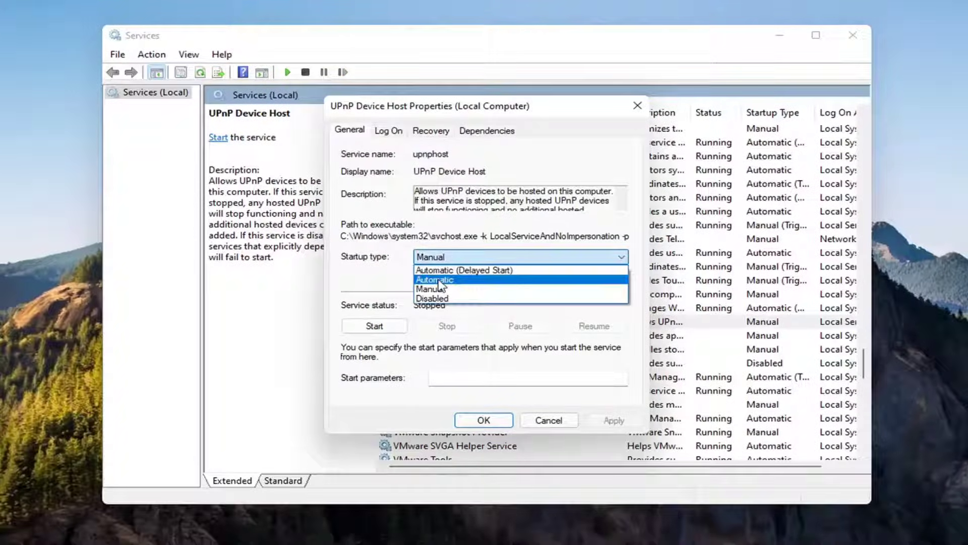
pyautogui.click(439, 281)
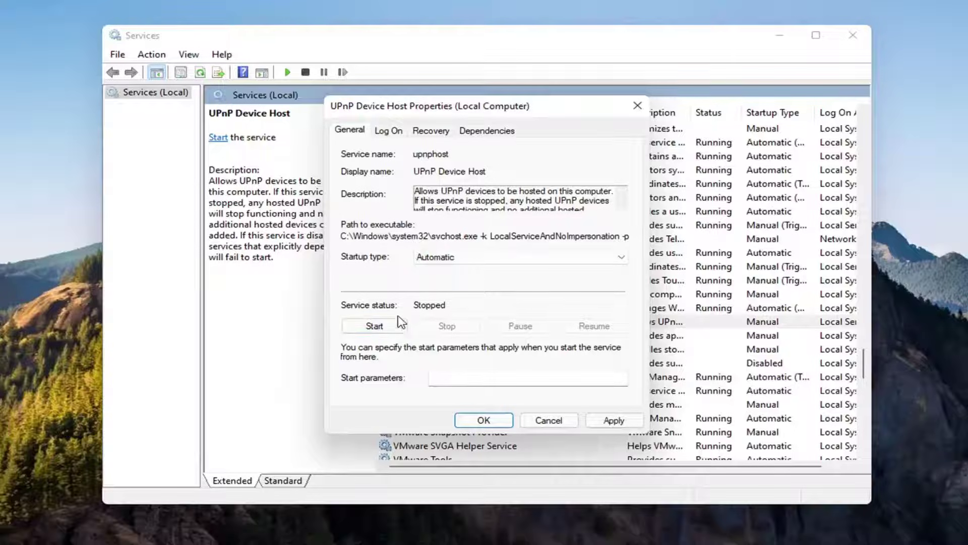
pyautogui.click(385, 326)
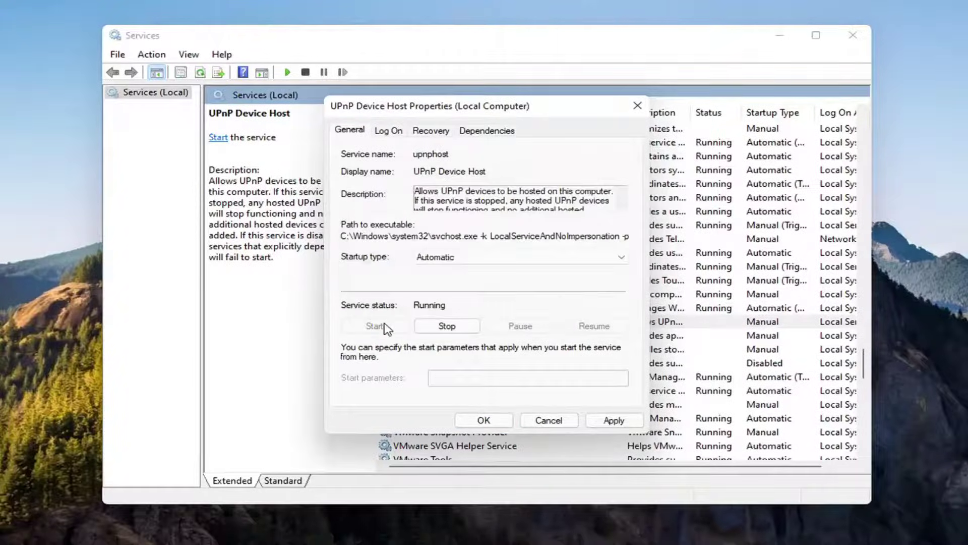
pyautogui.click(609, 422)
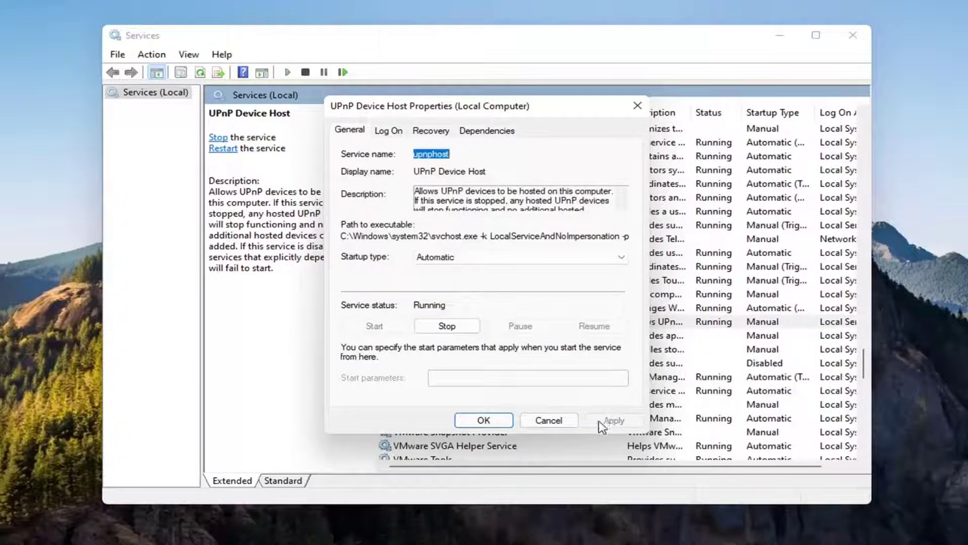
pyautogui.click(473, 423)
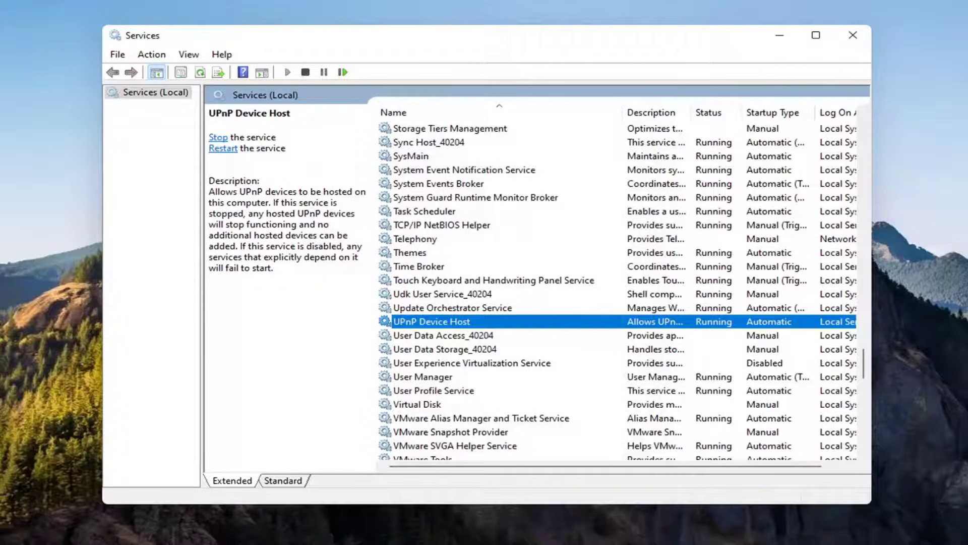
# Close Services and open the Win+X quick-access menu from the Start button
pyautogui.click(853, 35)
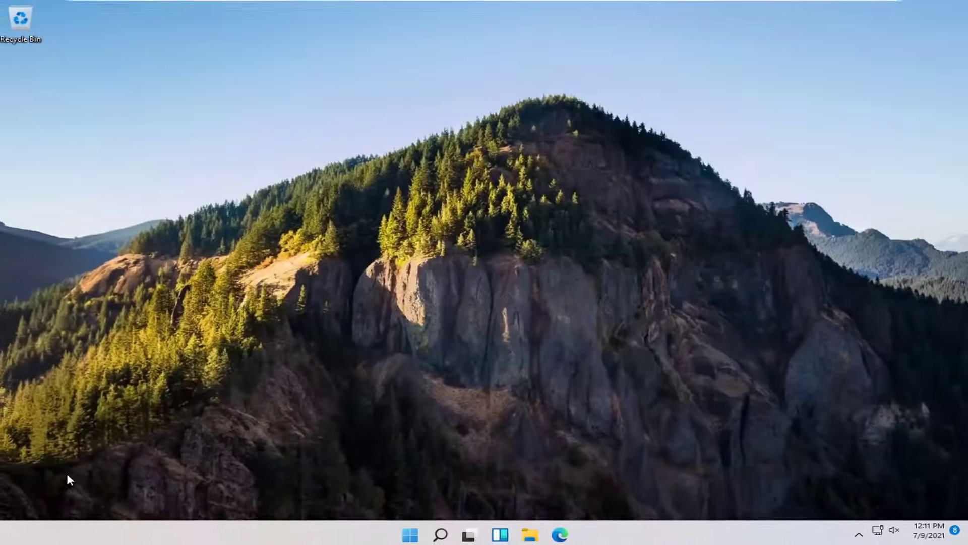
pyautogui.rightClick(410, 533)
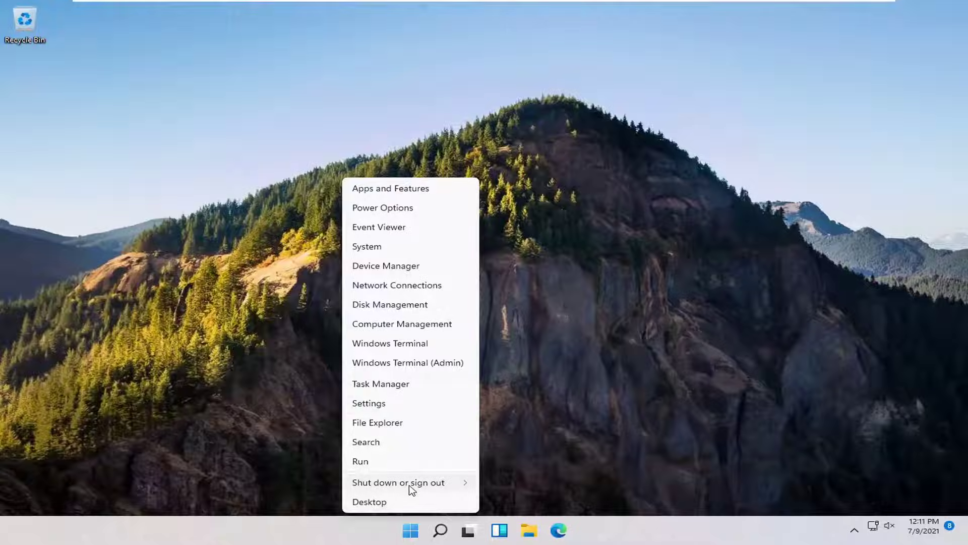